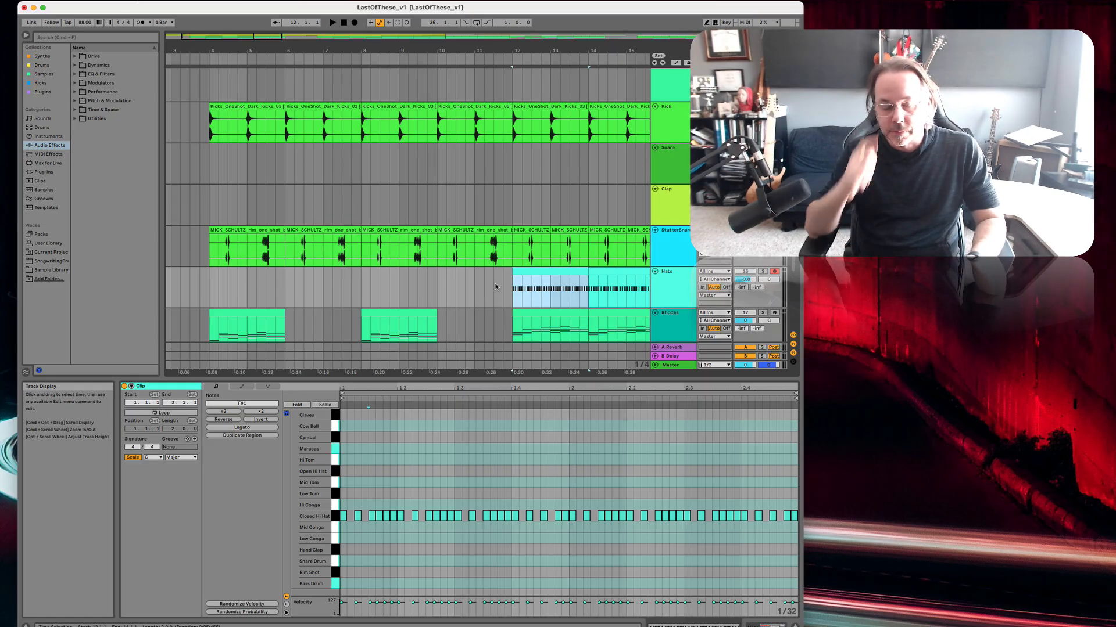
# Show the notes of the Rhodes clip at bar 4 in the note editor and play the clip.
pyautogui.scroll(-3, 294, 268)
pyautogui.click(294, 267)
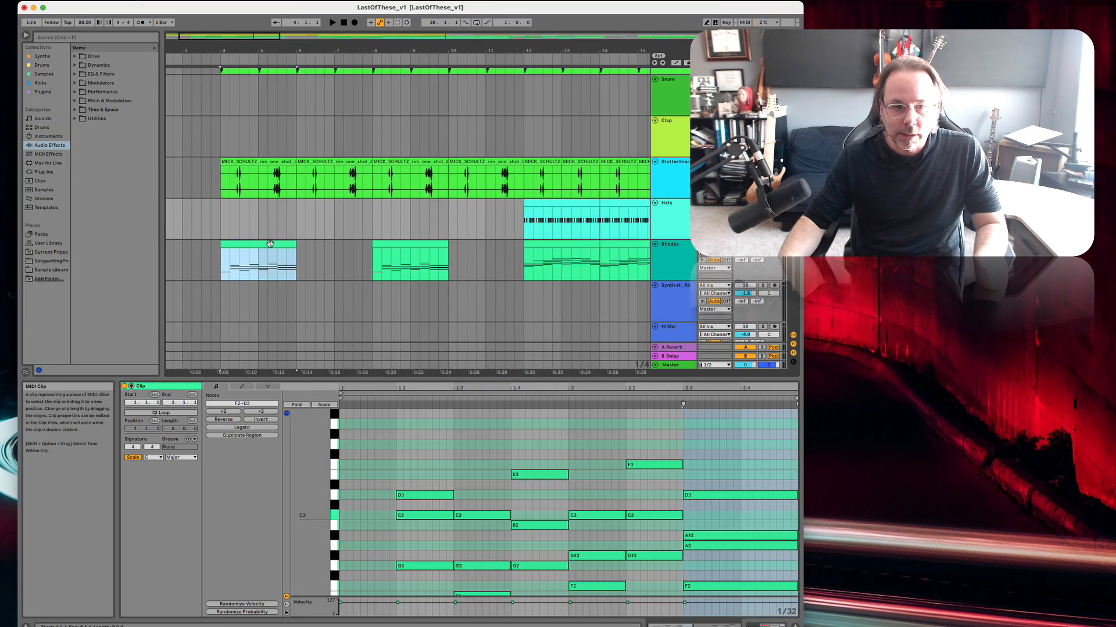
pyautogui.doubleClick(271, 244)
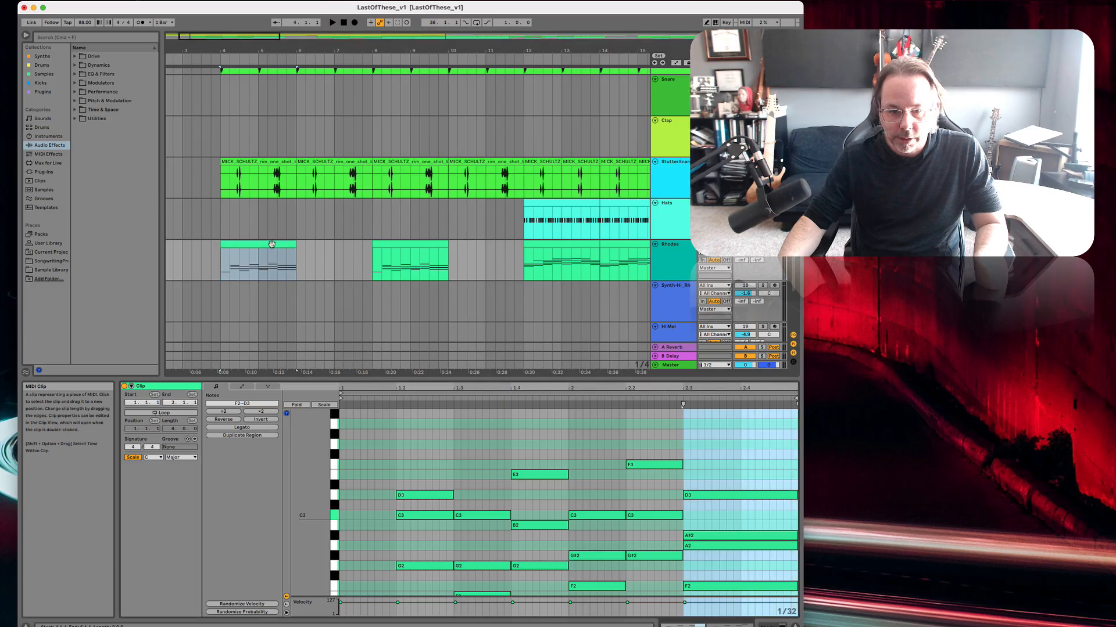
pyautogui.scroll(-3, 555, 533)
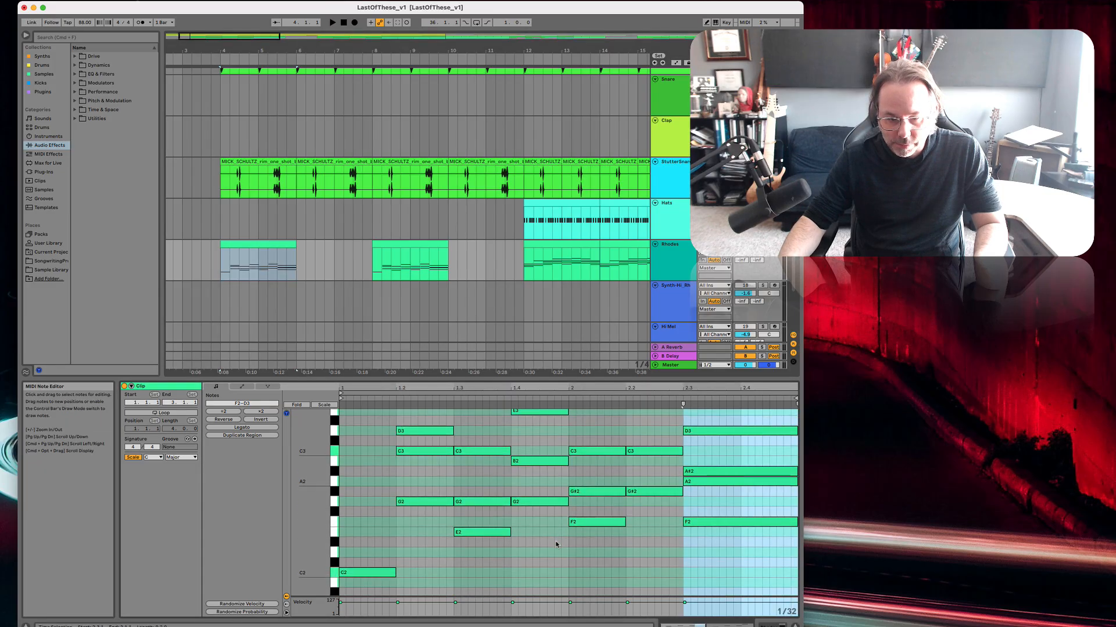
pyautogui.scroll(-3, 556, 544)
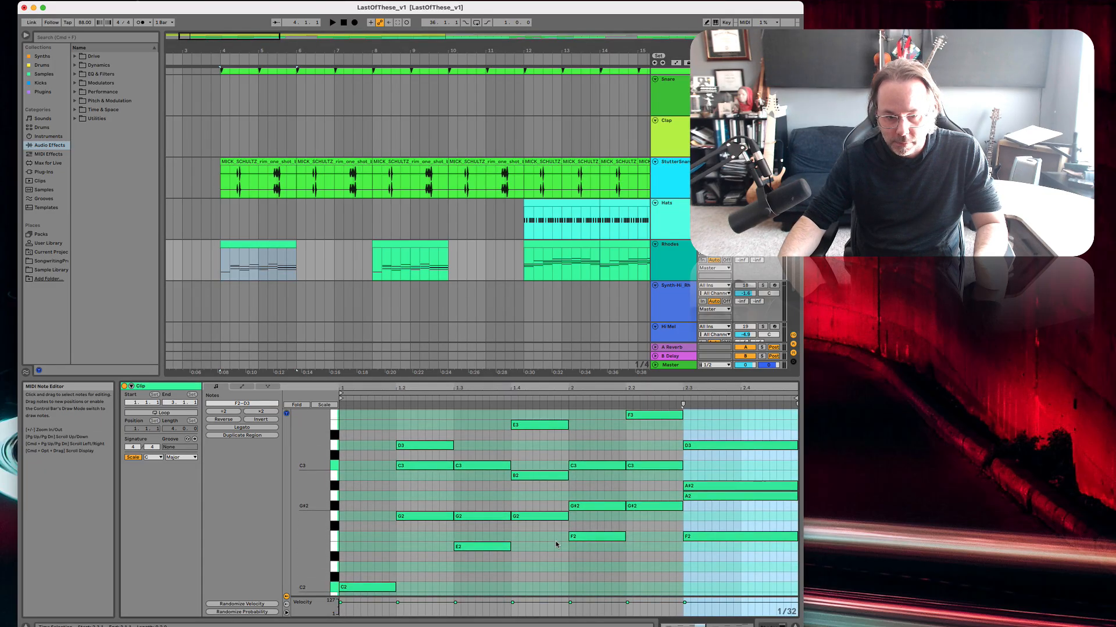
pyautogui.scroll(-1, 556, 545)
pyautogui.scroll(1, 556, 544)
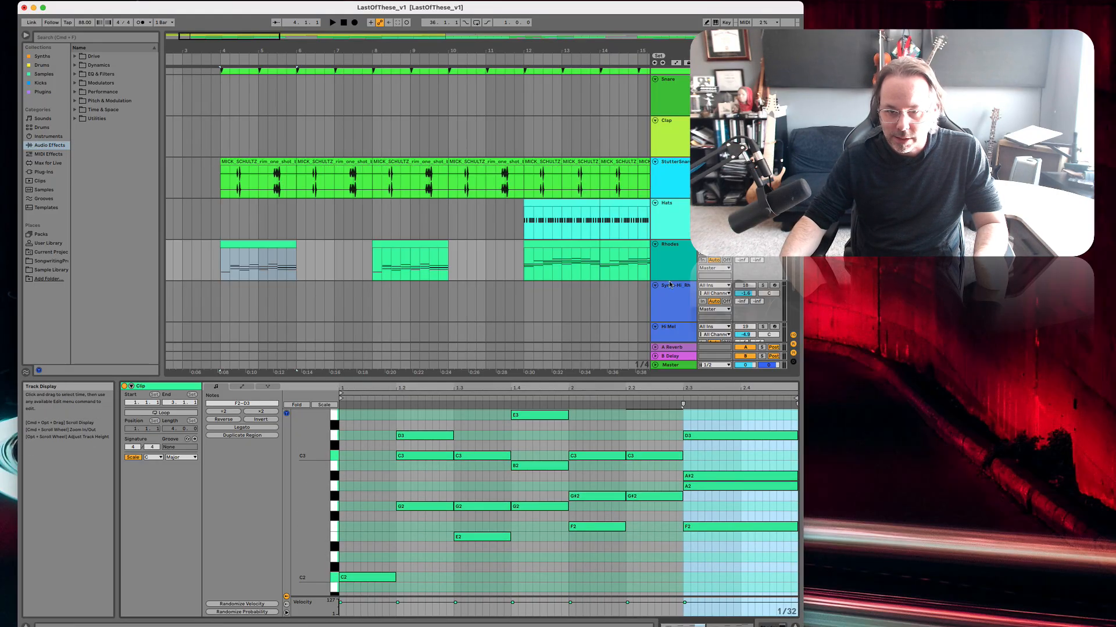
pyautogui.click(248, 246)
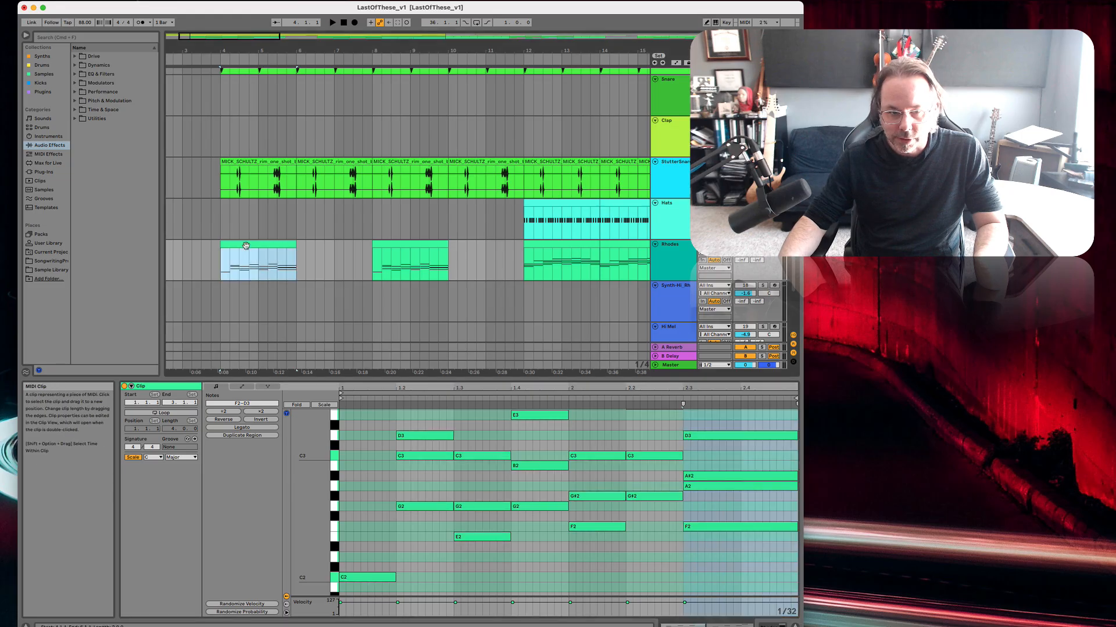
pyautogui.press('space')
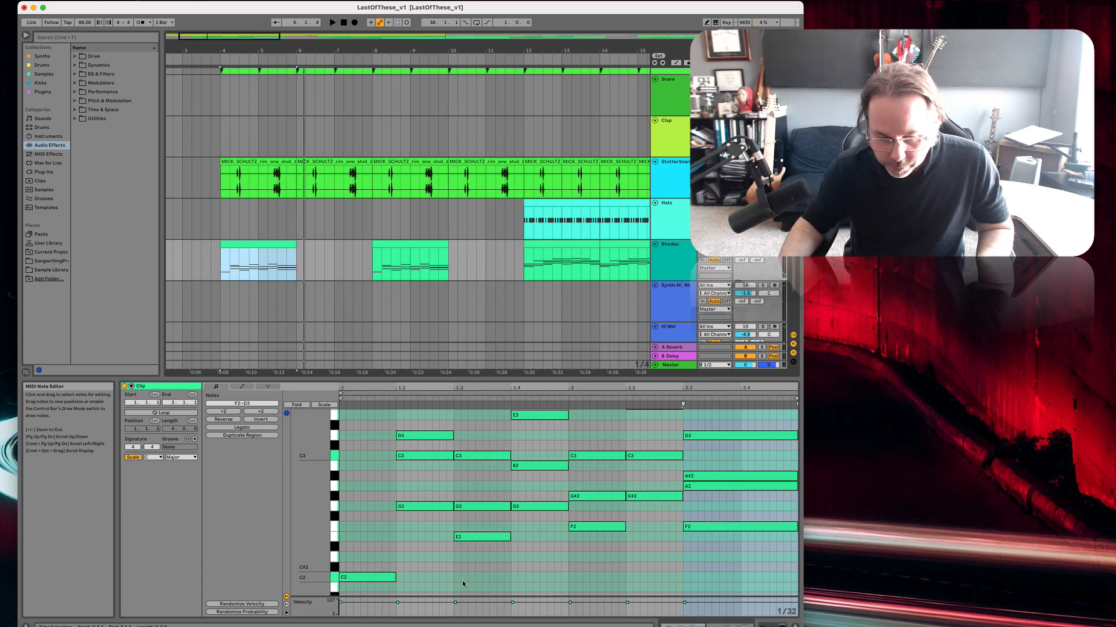
# Enlarge the velocity editor beneath the Rhodes clip's notes to show a full velocity scale.
pyautogui.click(388, 578)
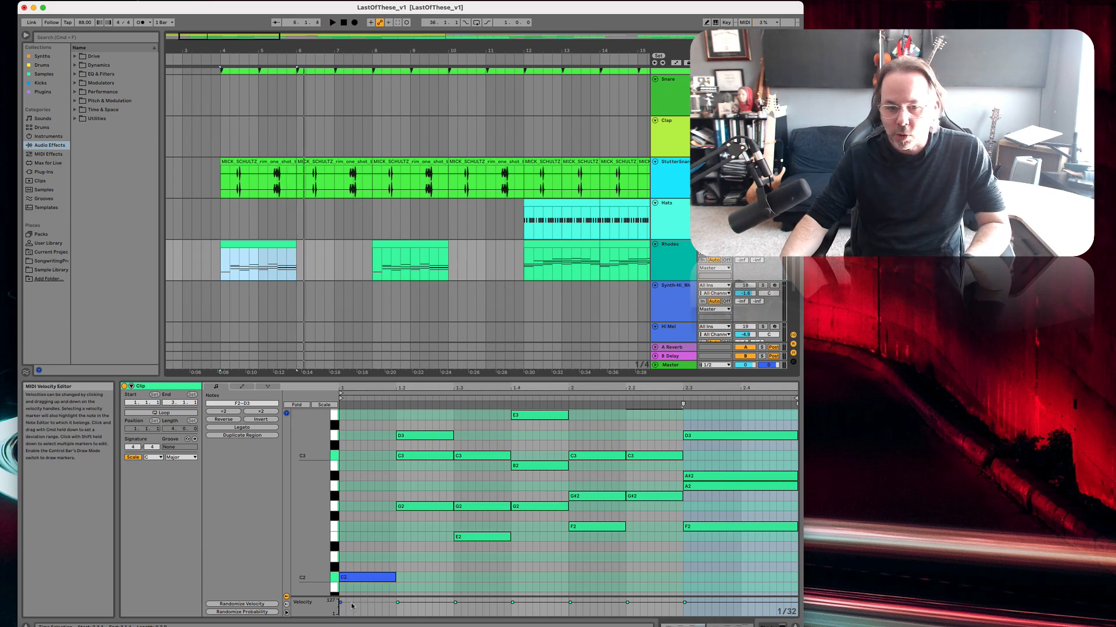
pyautogui.click(381, 601)
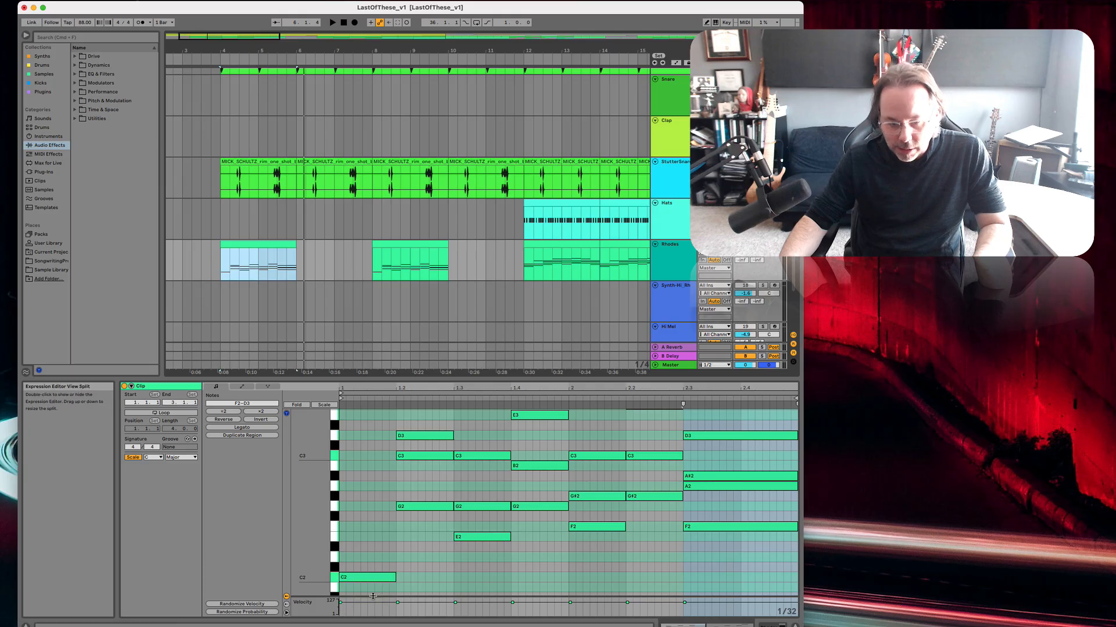
pyautogui.moveTo(372, 597); pyautogui.dragTo(379, 501)
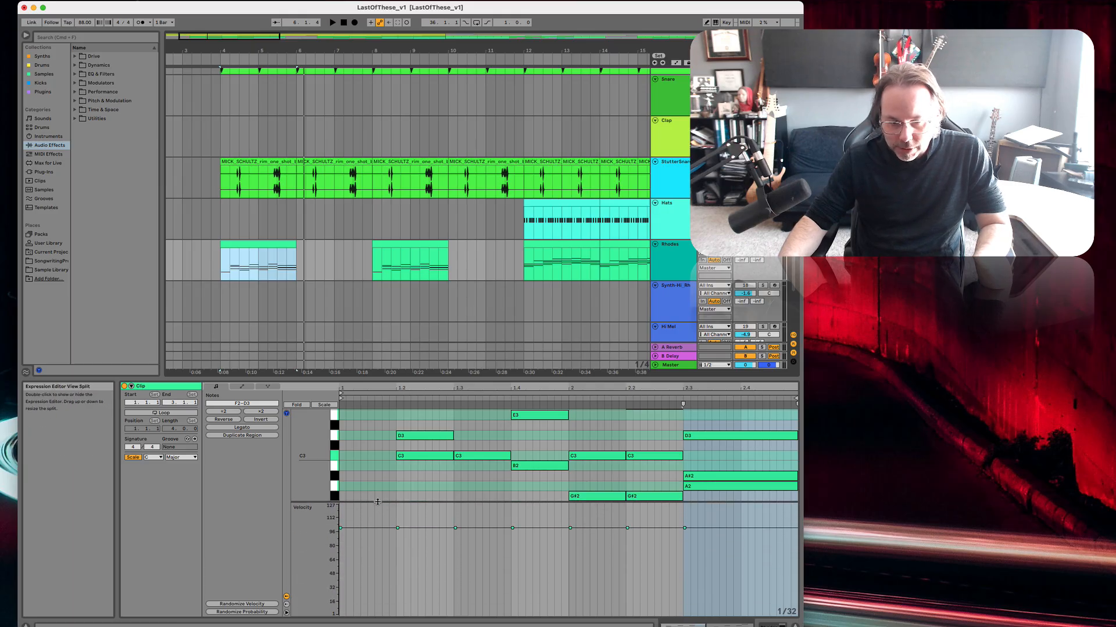
pyautogui.click(387, 532)
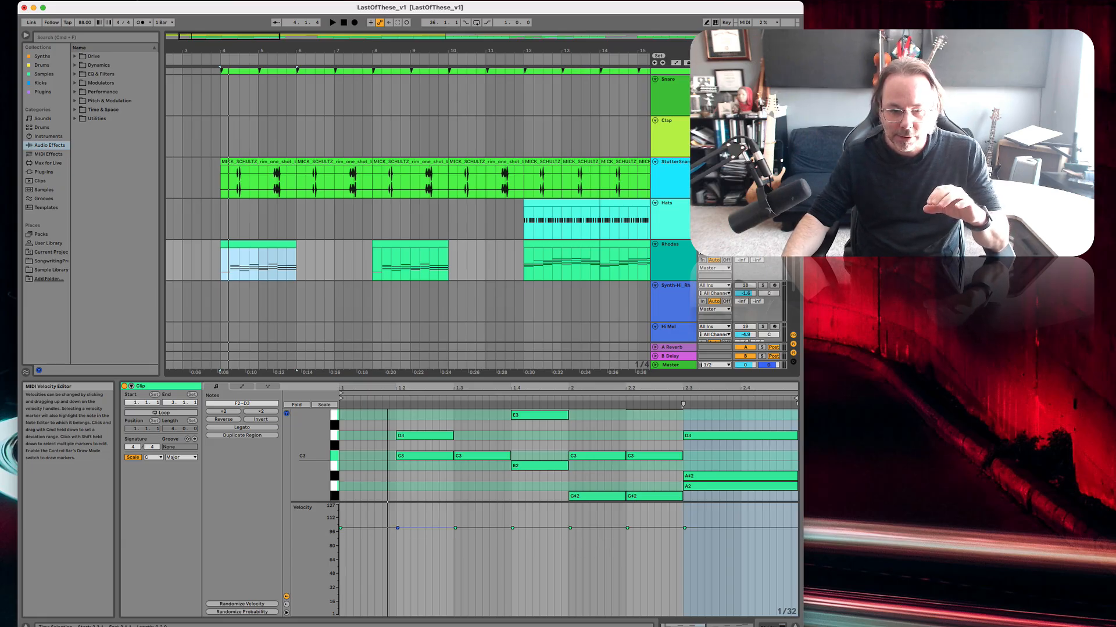
# Lower the velocity of the C3 and D3 notes at beat 1.2 to about 91 and review the surrounding notes.
pyautogui.moveTo(398, 529); pyautogui.dragTo(397, 536)
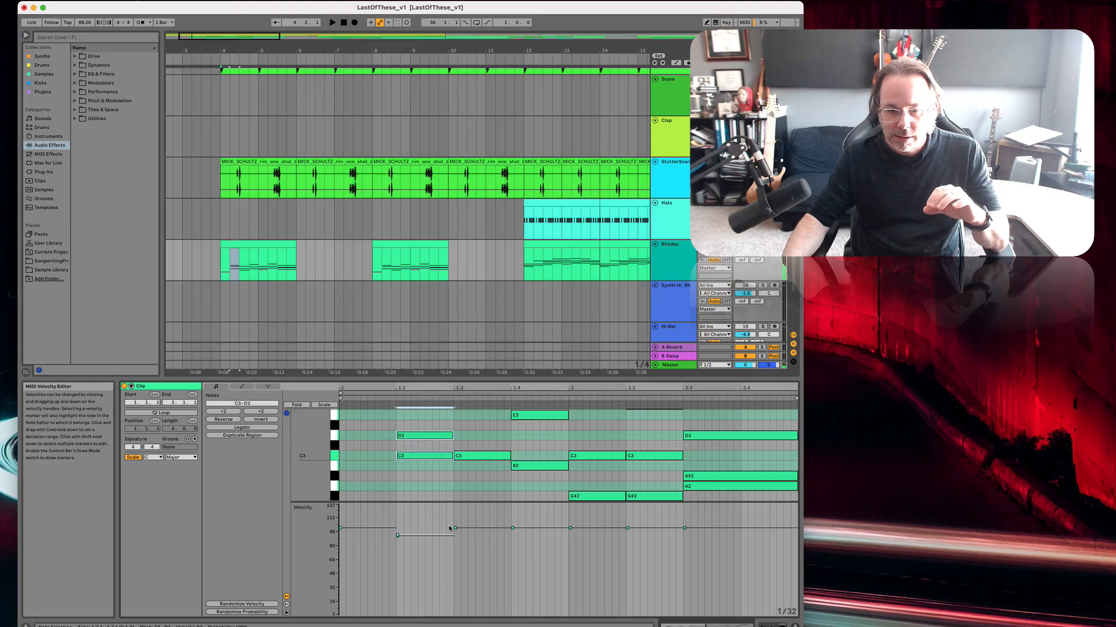
pyautogui.scroll(5, 428, 453)
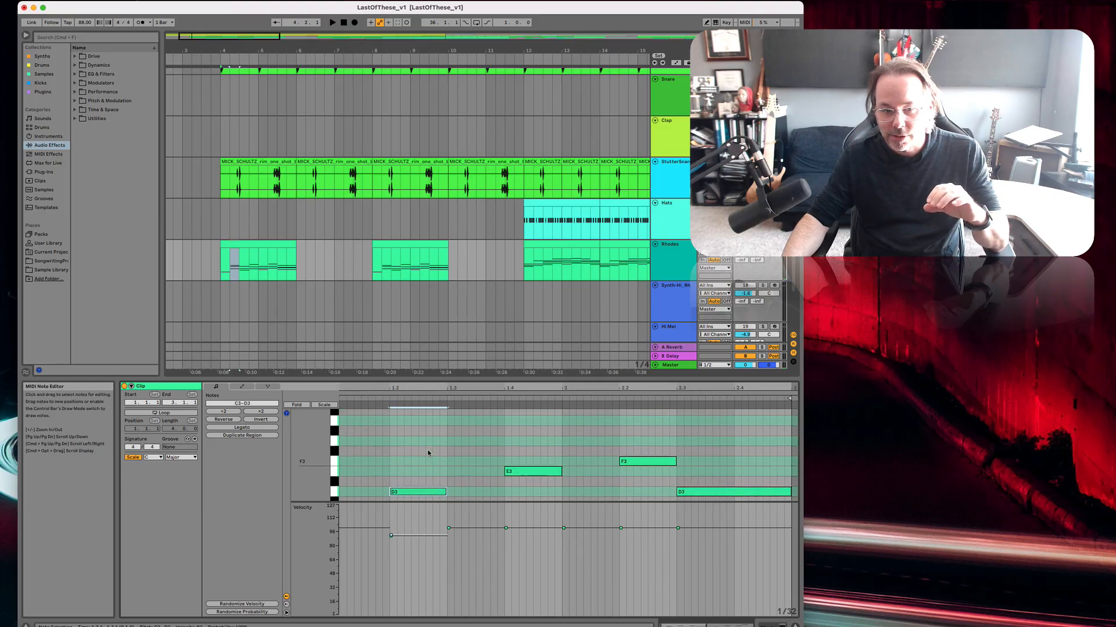
pyautogui.scroll(-5, 428, 453)
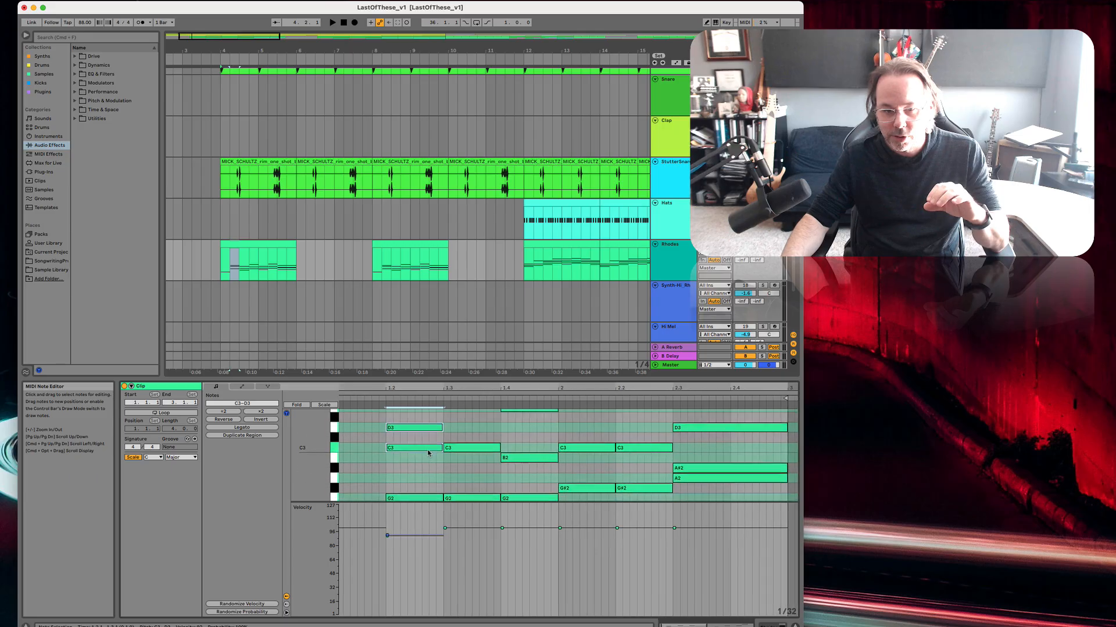
pyautogui.scroll(-2, 428, 453)
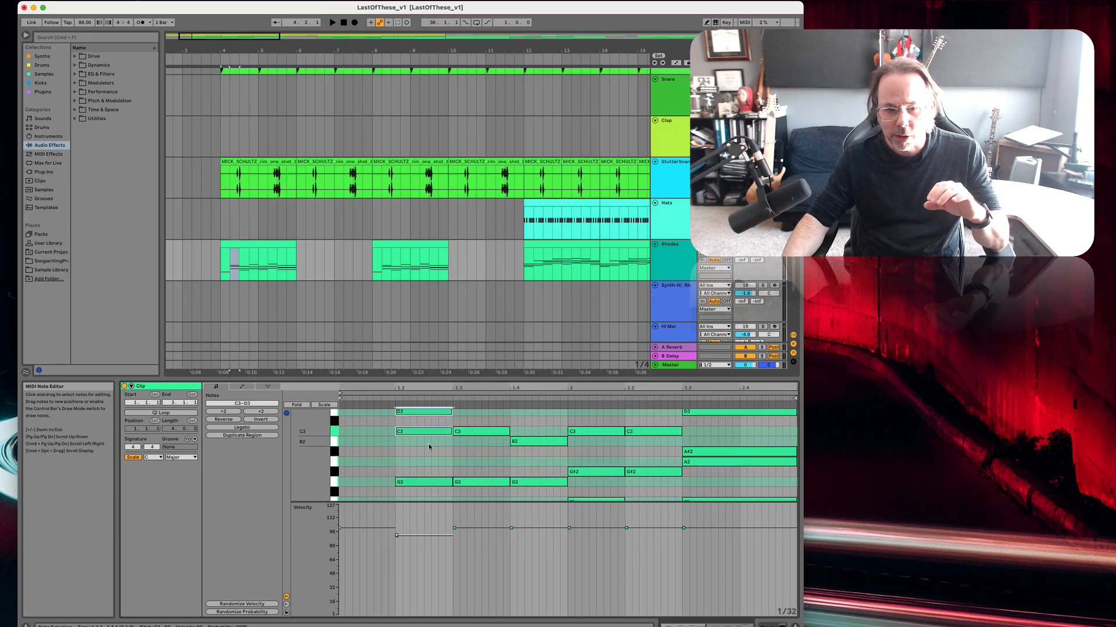
pyautogui.scroll(-4, 429, 447)
pyautogui.scroll(4, 429, 447)
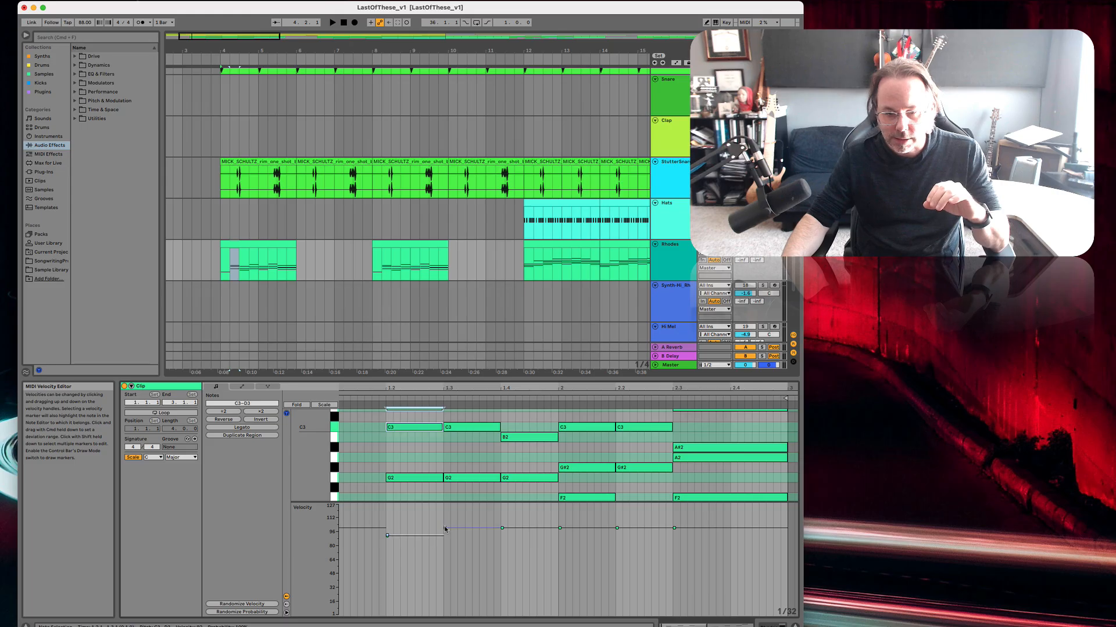
# Vary the velocities of individual chord notes at beats 1.3, 1.4, 2.2 and 2.3 by hand.
pyautogui.moveTo(445, 529)
pyautogui.mouseDown()
pyautogui.moveTo(445, 539)
pyautogui.moveTo(502, 524)
pyautogui.mouseUp()
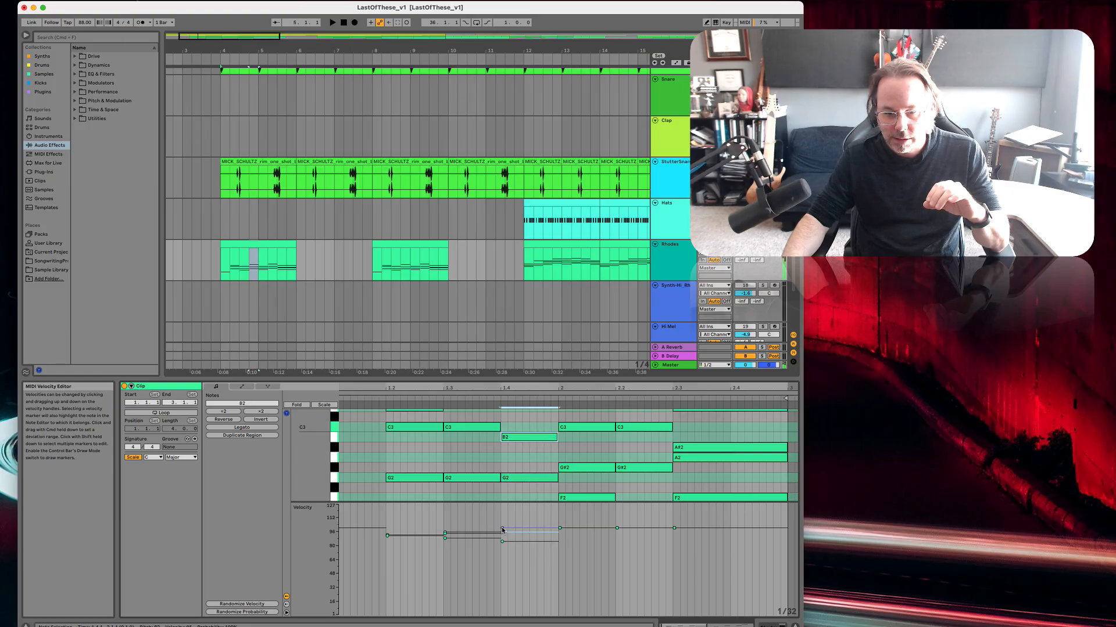
pyautogui.moveTo(502, 528); pyautogui.dragTo(501, 537)
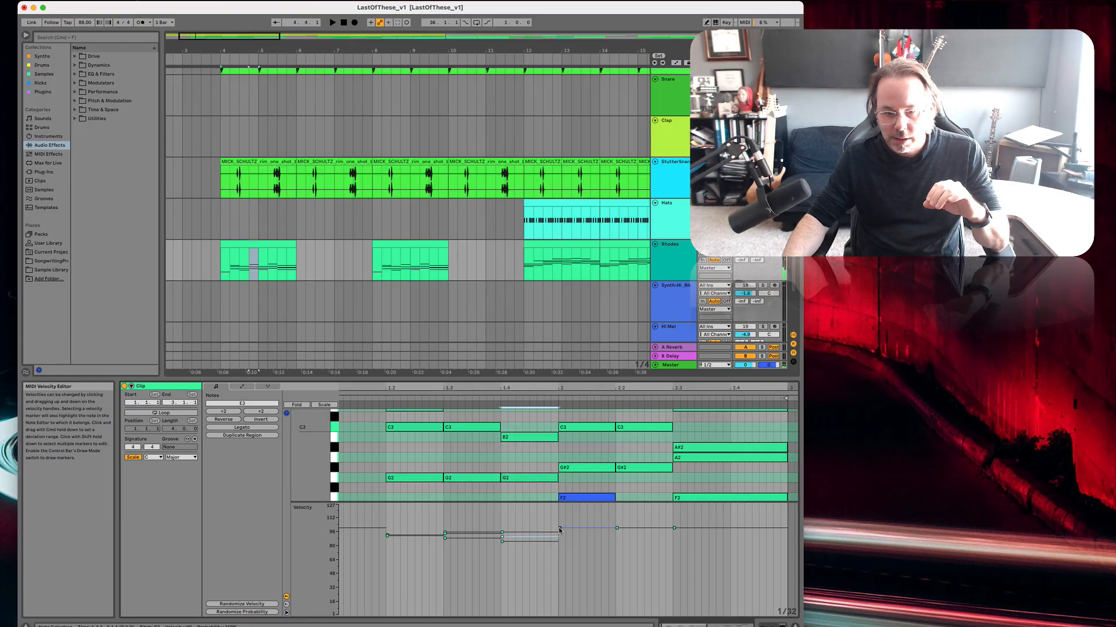
pyautogui.moveTo(616, 528); pyautogui.dragTo(618, 538)
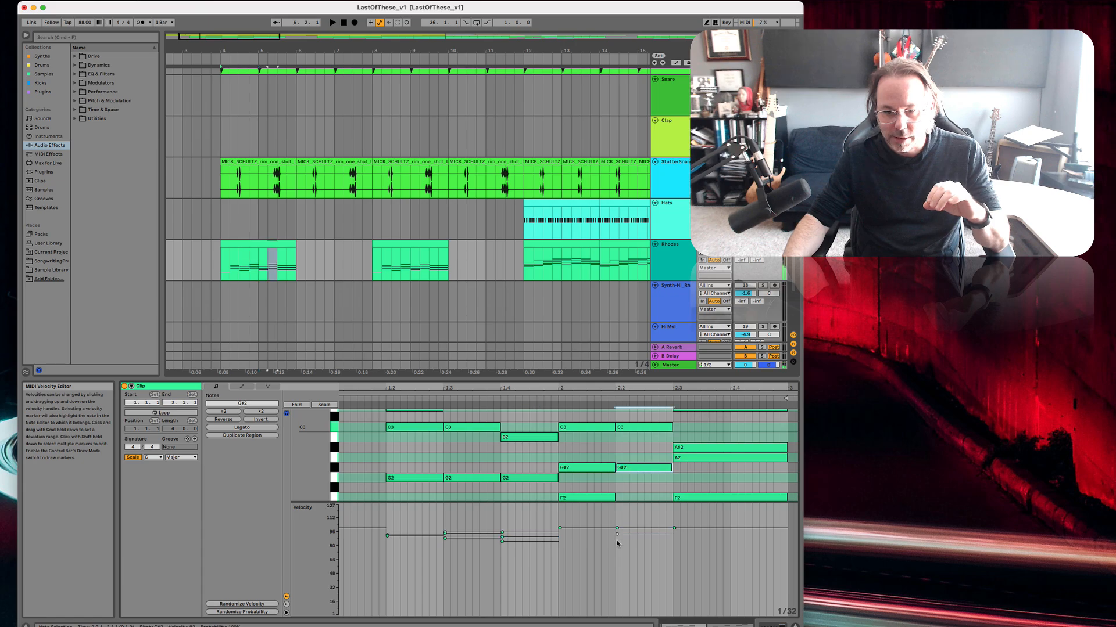
pyautogui.click(674, 534)
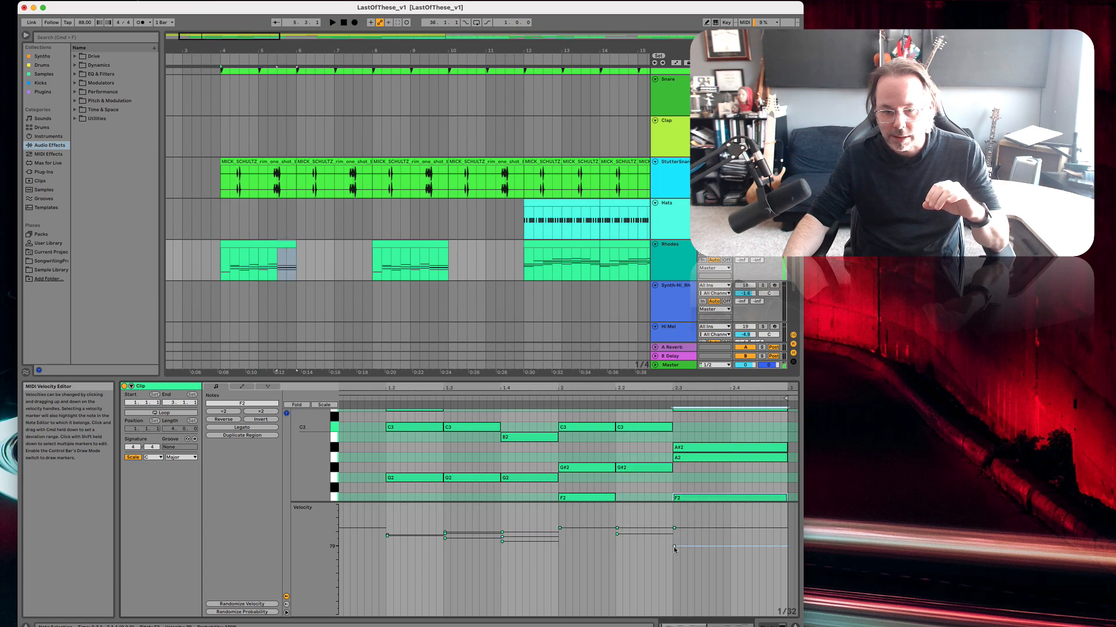
pyautogui.moveTo(674, 529); pyautogui.dragTo(674, 524)
pyautogui.hscroll(-1, 583, 551)
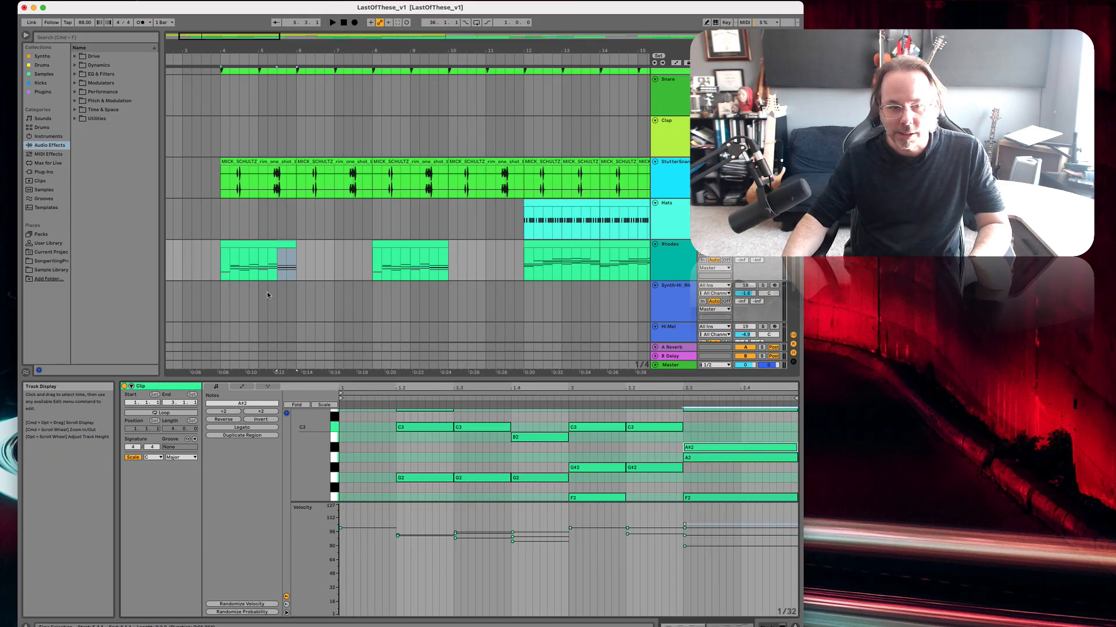
# Play the Rhodes clip at bar 4 from its start to hear the hand-edited velocities.
pyautogui.click(258, 251)
pyautogui.click(255, 244)
pyautogui.press('space')
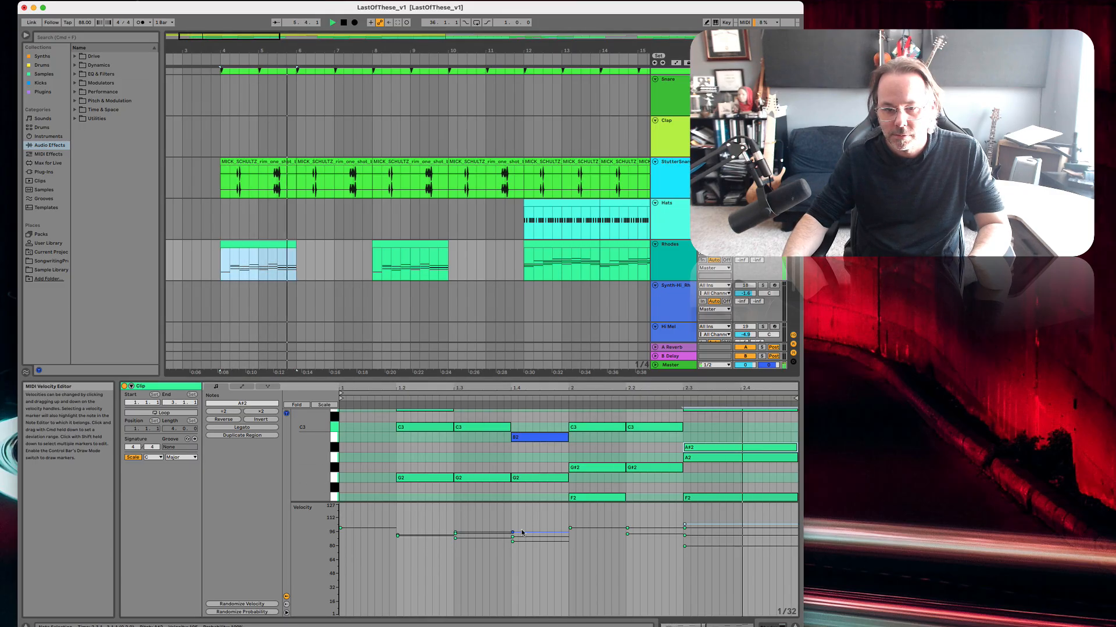
pyautogui.press('space')
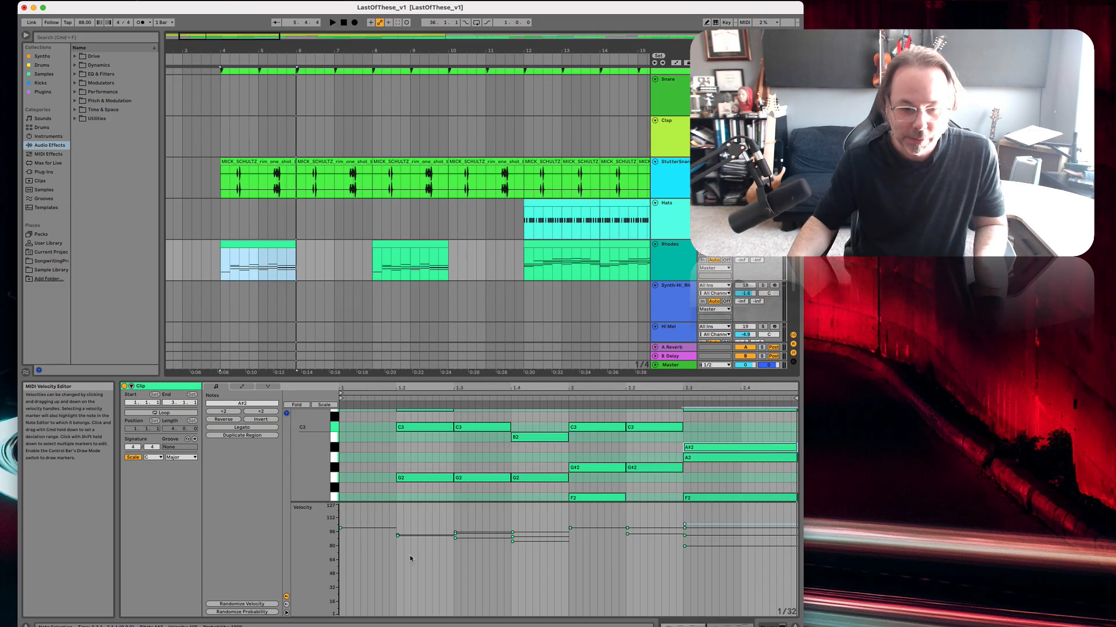
# Randomize the velocities of all notes in the Rhodes clip several times and play the result.
pyautogui.click(424, 543)
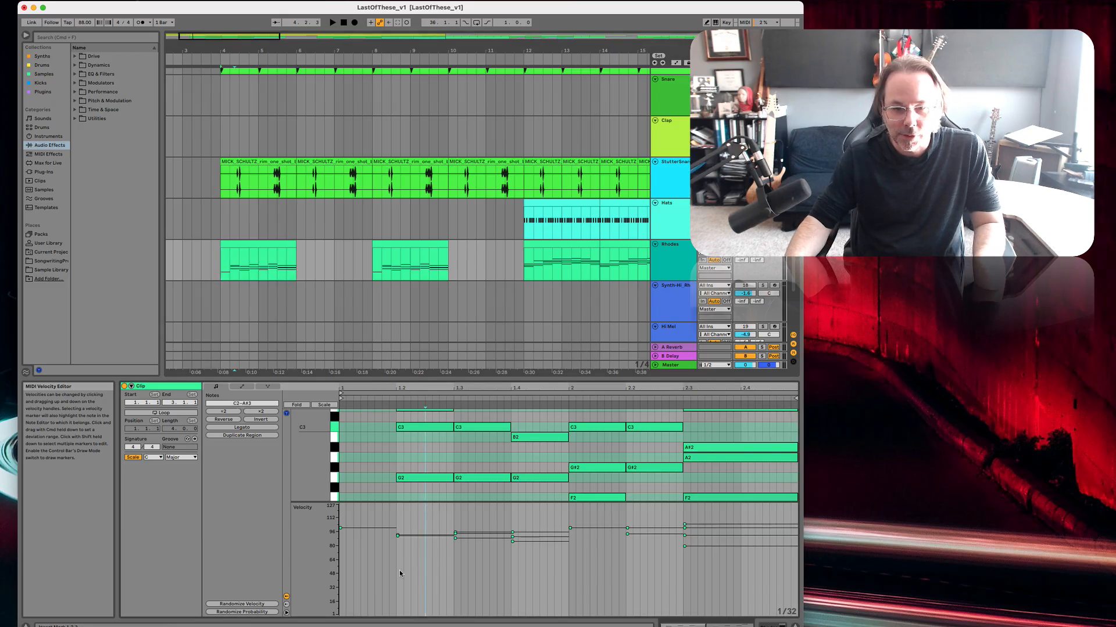
pyautogui.click(254, 605)
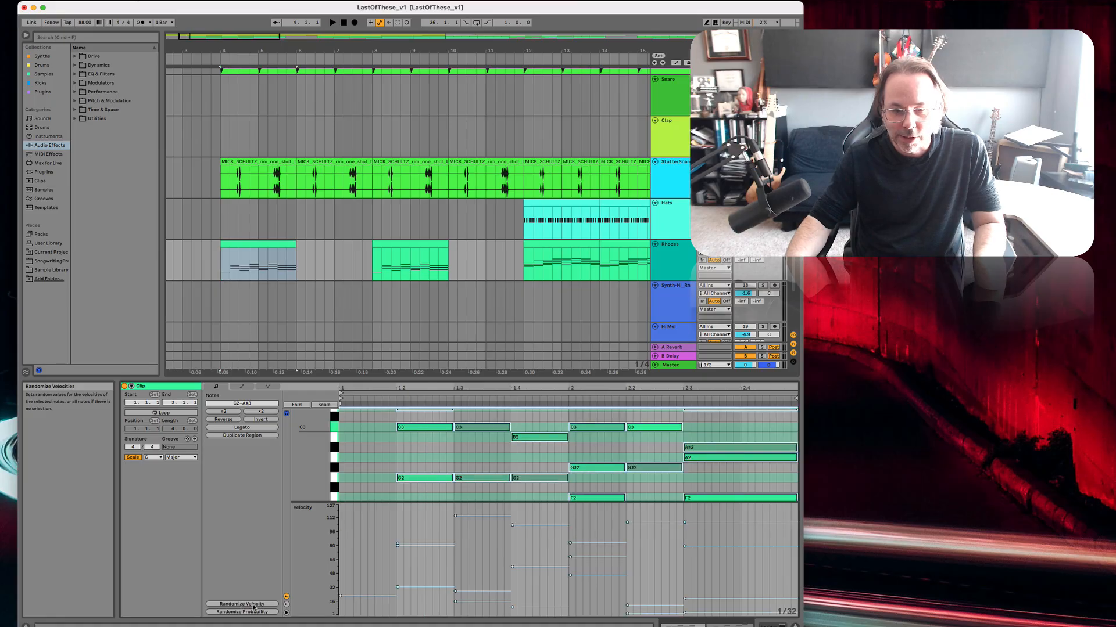
pyautogui.click(254, 606)
pyautogui.click(253, 606)
pyautogui.click(253, 606)
pyautogui.click(253, 606)
pyautogui.click(254, 605)
pyautogui.click(253, 606)
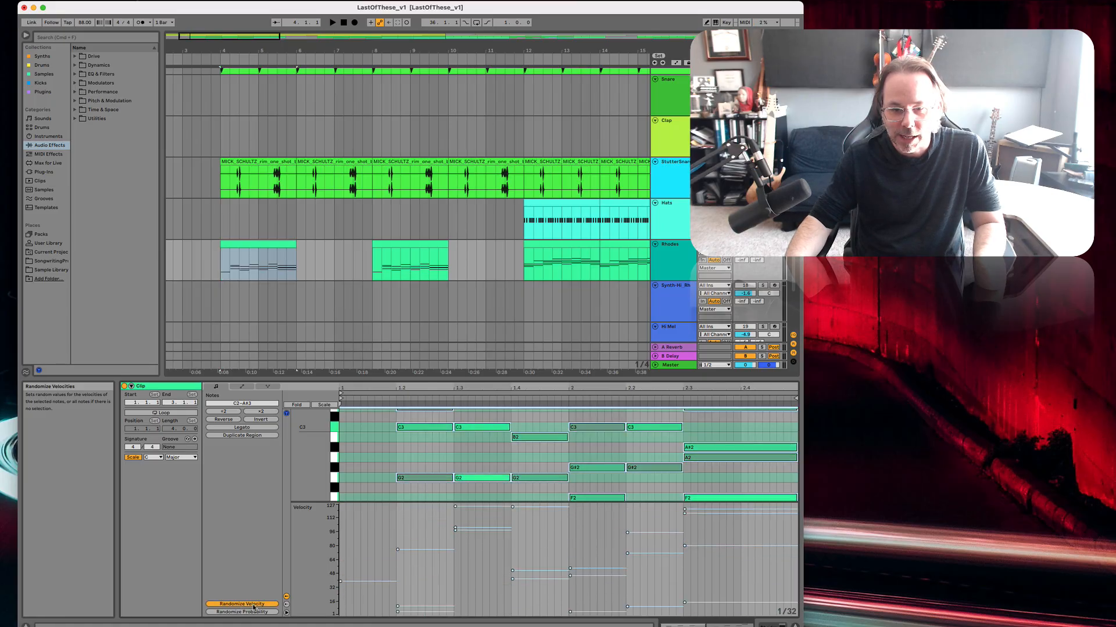
pyautogui.click(253, 606)
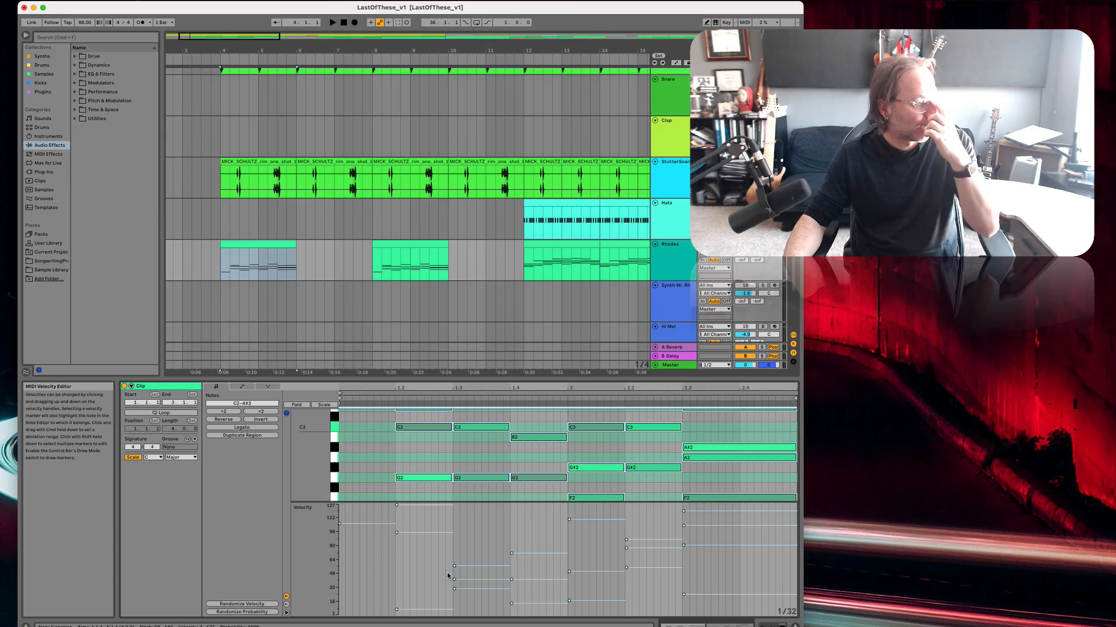
pyautogui.press('space')
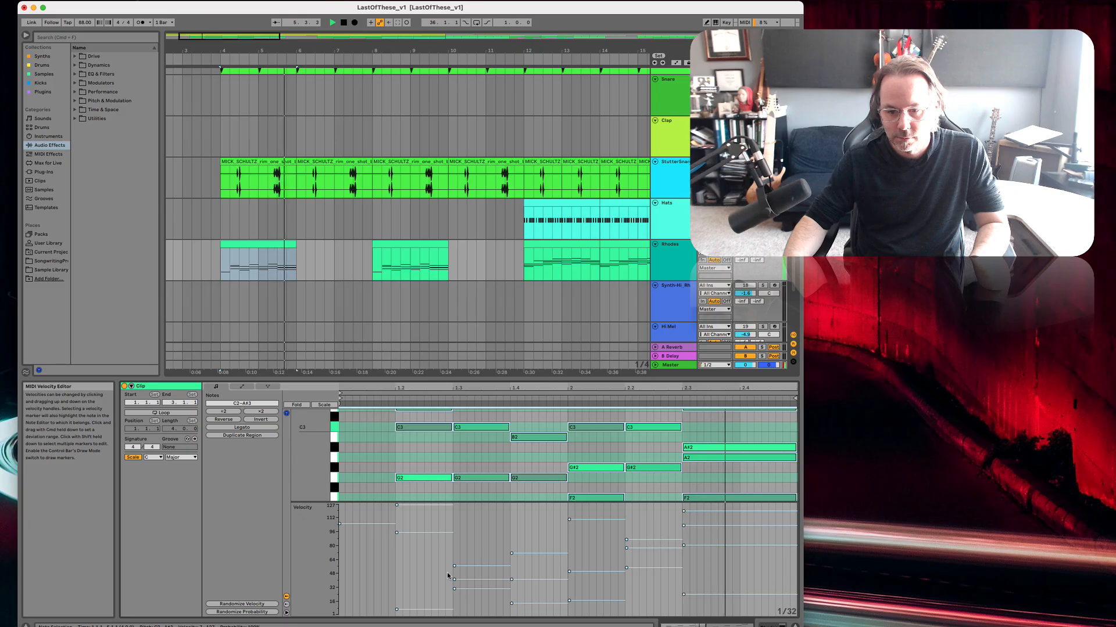
pyautogui.press('space')
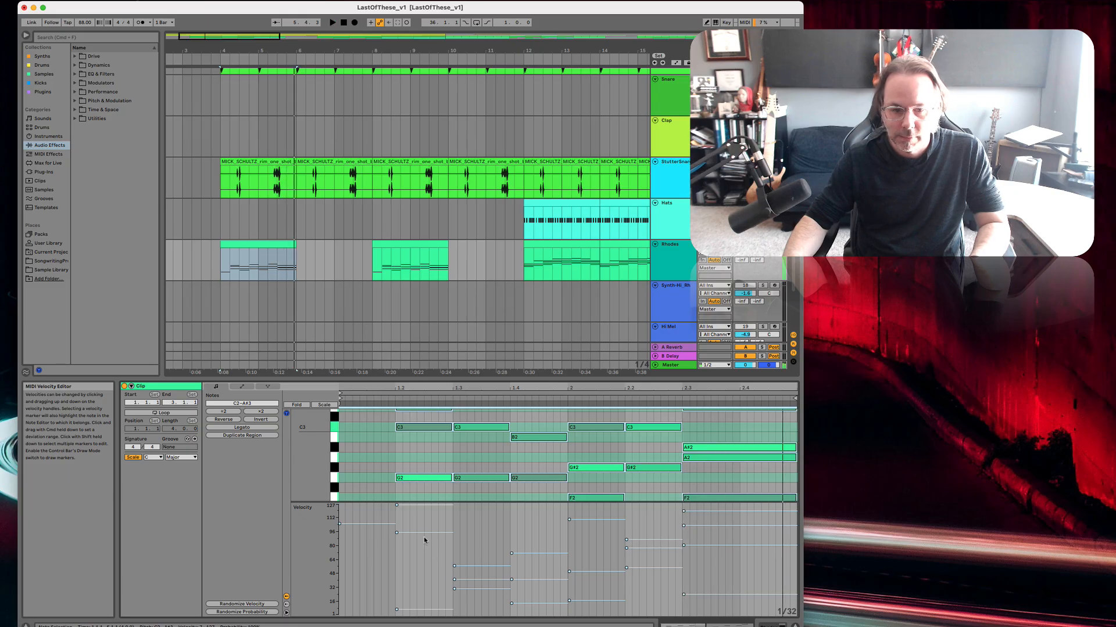
# Lower the clip's highest velocities together, then raise the velocities of all notes to a moderate level.
pyautogui.click(359, 507)
pyautogui.moveTo(395, 507); pyautogui.dragTo(768, 559)
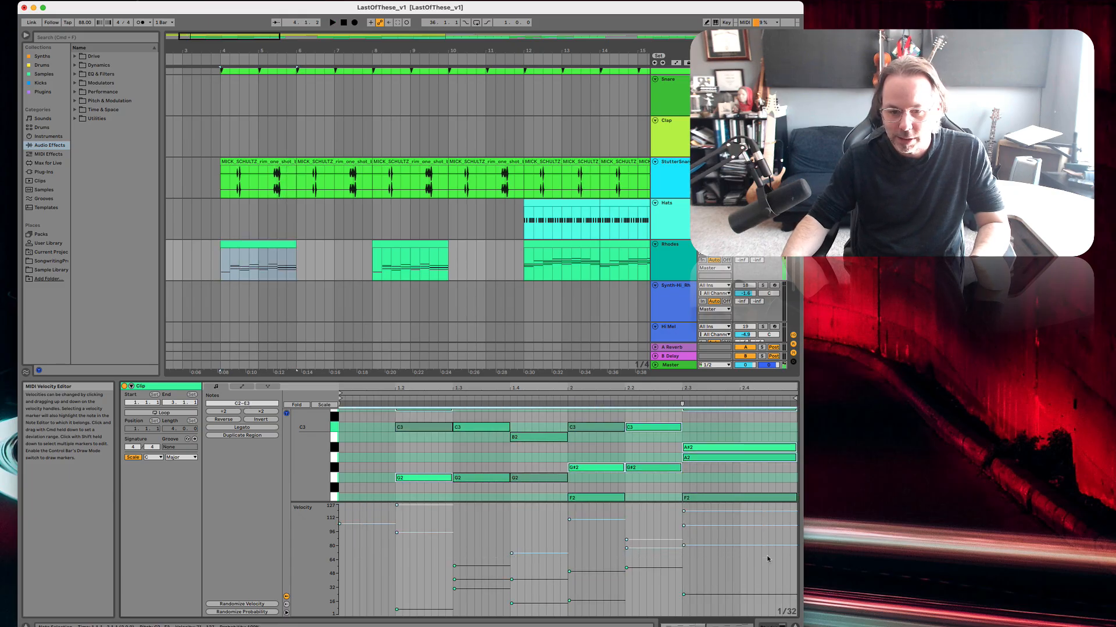
pyautogui.moveTo(511, 553); pyautogui.dragTo(512, 597)
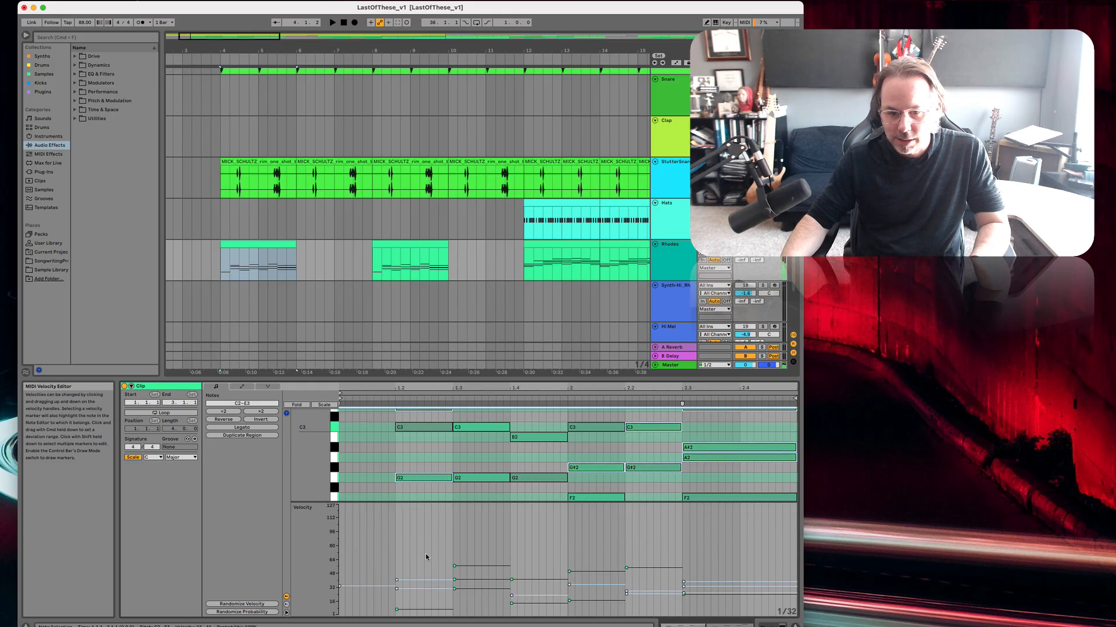
pyautogui.press('super+a')
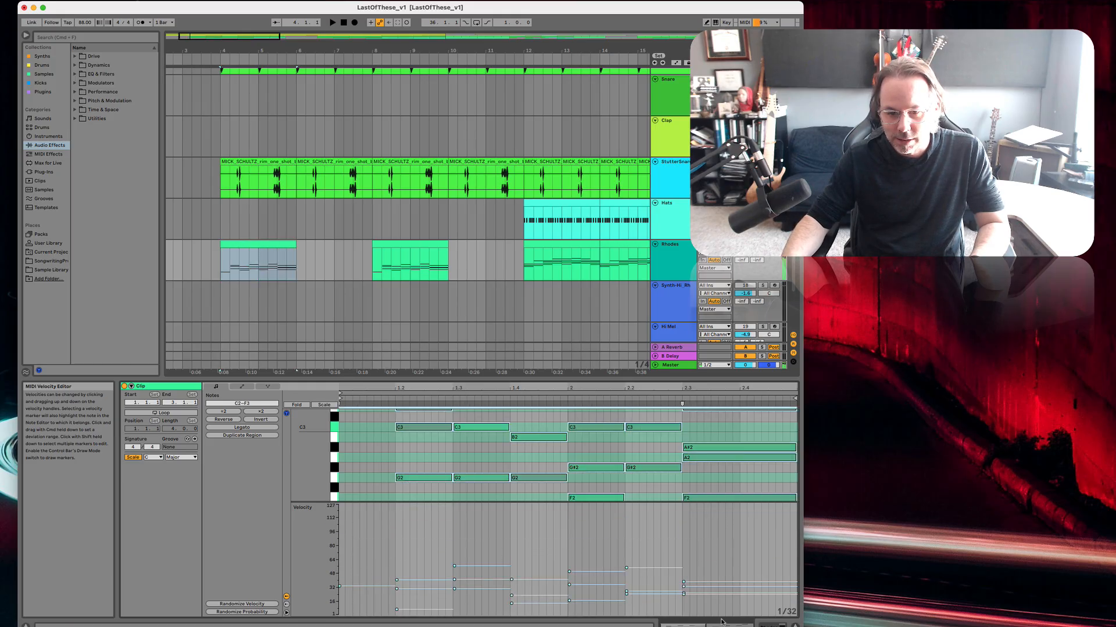
pyautogui.moveTo(511, 580); pyautogui.dragTo(512, 553)
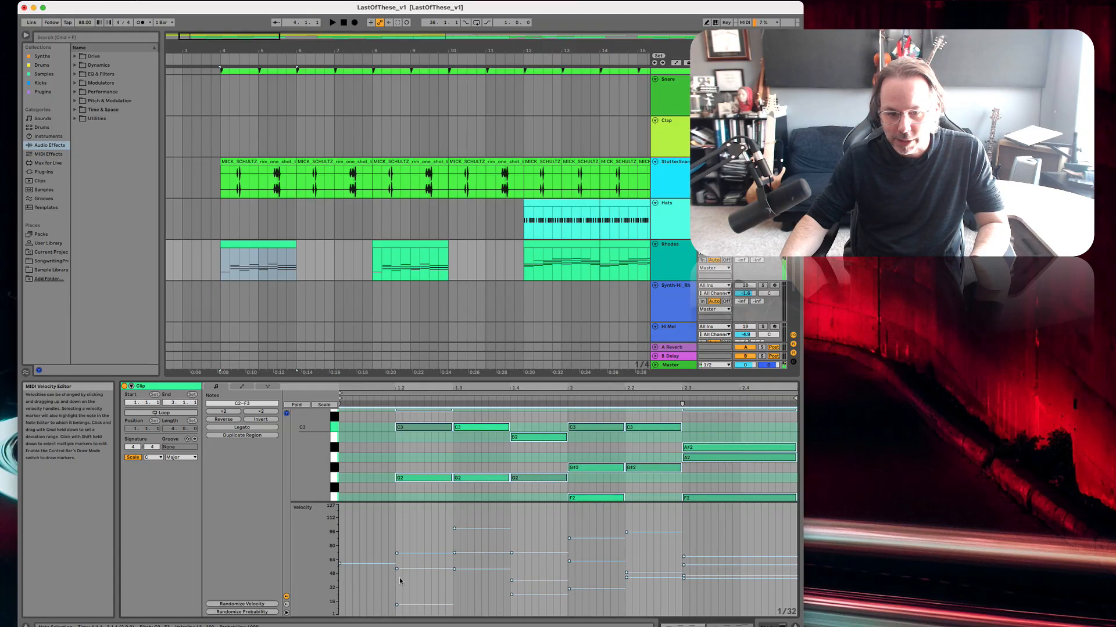
# Raise the velocities of the softest notes as a group and play the clip.
pyautogui.moveTo(382, 578); pyautogui.dragTo(747, 610)
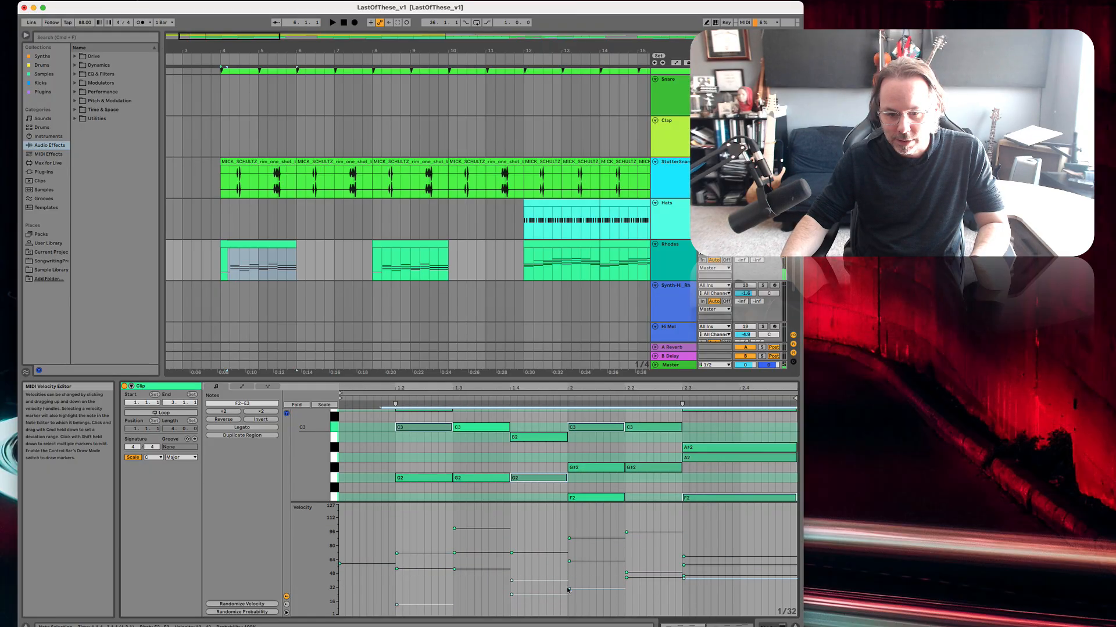
pyautogui.moveTo(570, 587); pyautogui.dragTo(570, 551)
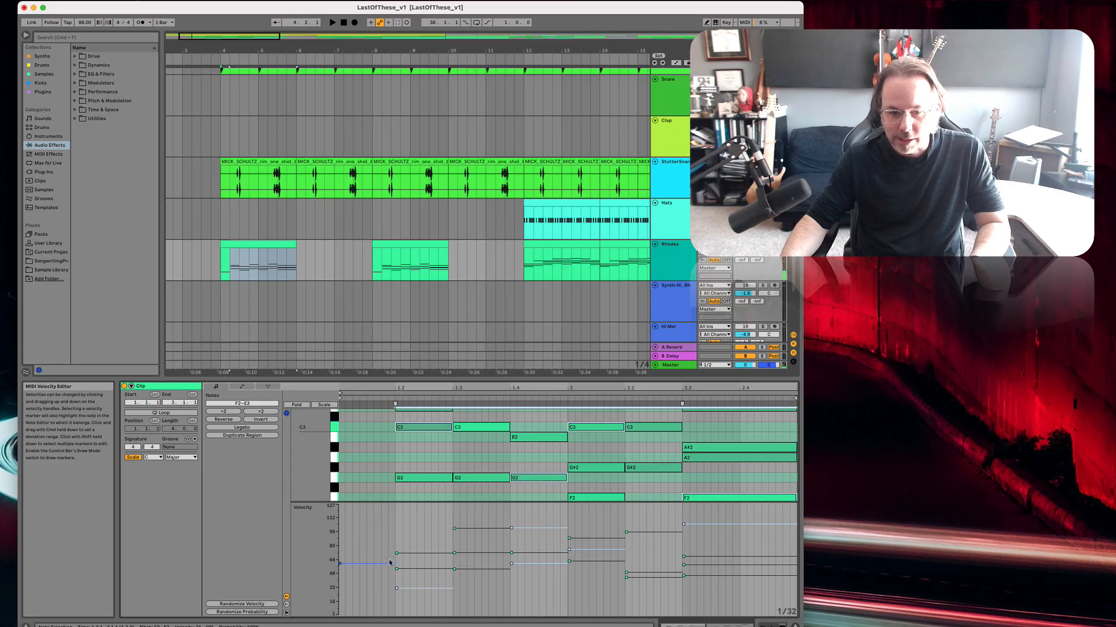
pyautogui.press('space')
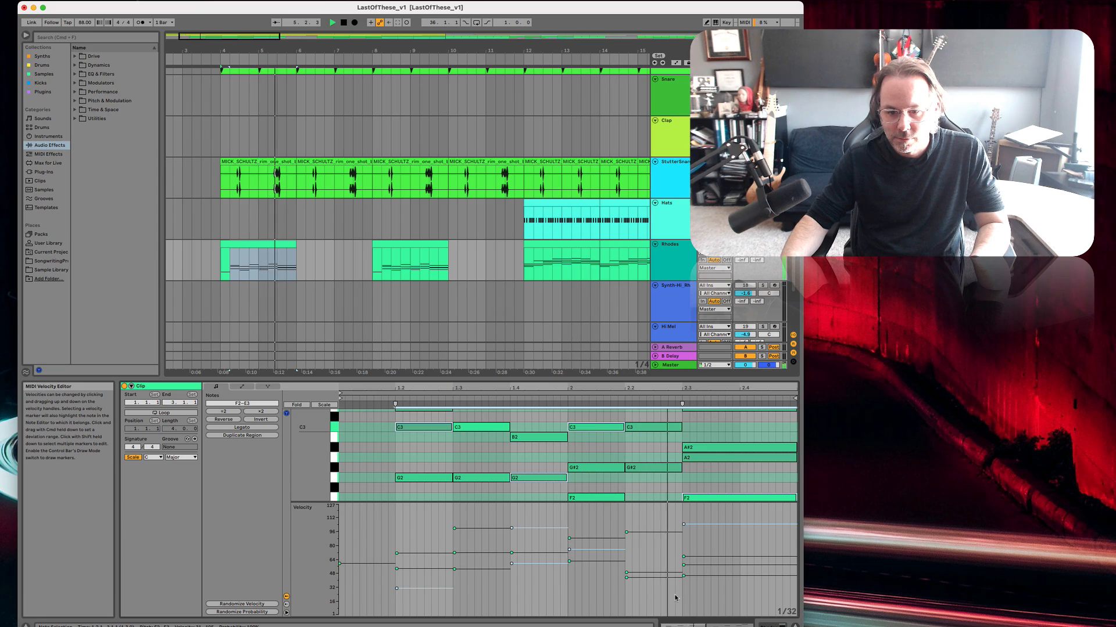
pyautogui.press('space')
# Raise the low velocities at beats 2.2 and 2.3, set the C3 at beat 1.2 to about 65, and play the clip.
pyautogui.moveTo(661, 590); pyautogui.dragTo(683, 541)
pyautogui.moveTo(418, 589); pyautogui.dragTo(417, 559)
pyautogui.press('space')
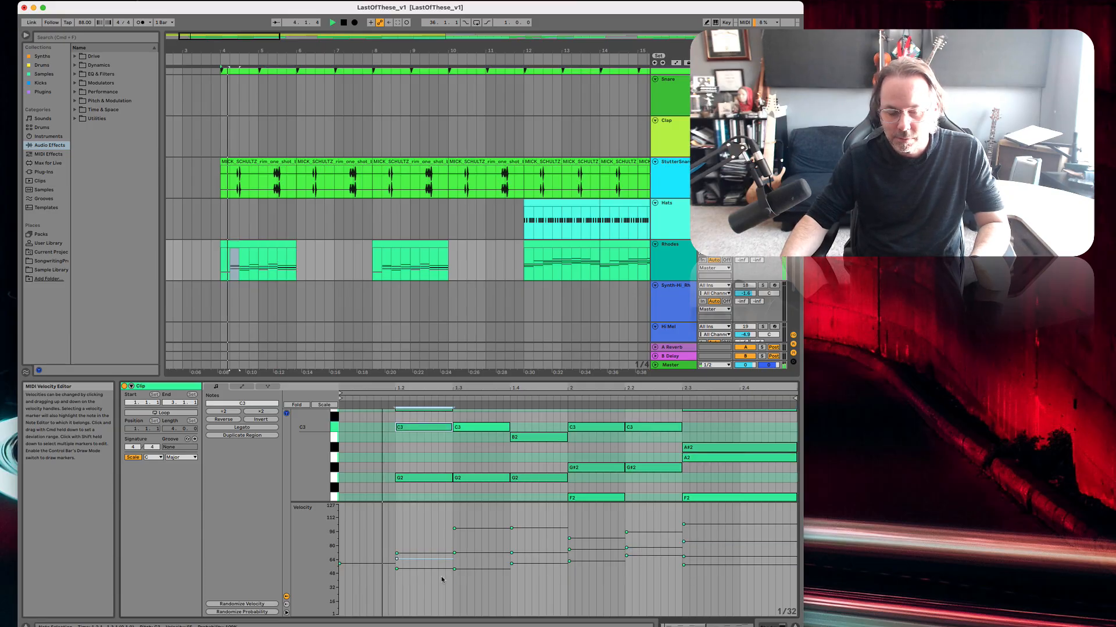